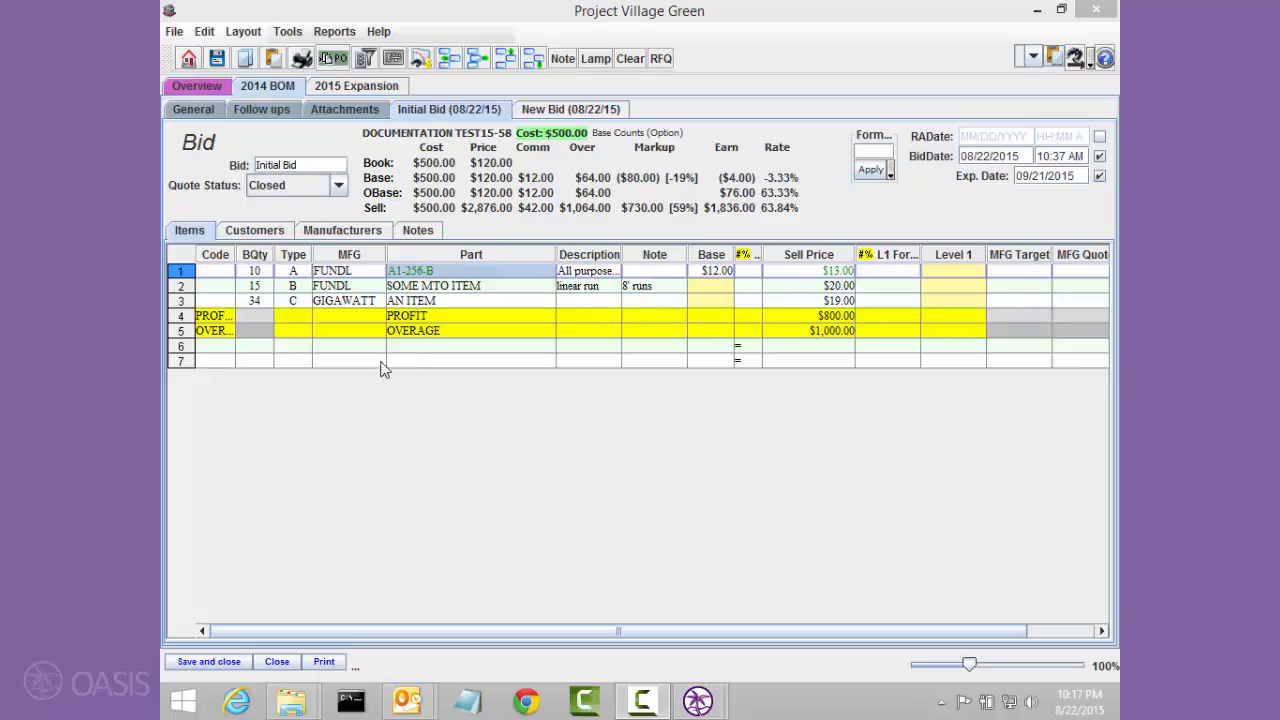
Add a line item in row 6 with manufacturer FUNDL and catalog part A1-256-B.
{"action": "left_click", "coordinate": [361, 347]}
{"action": "type", "text": "fun"}
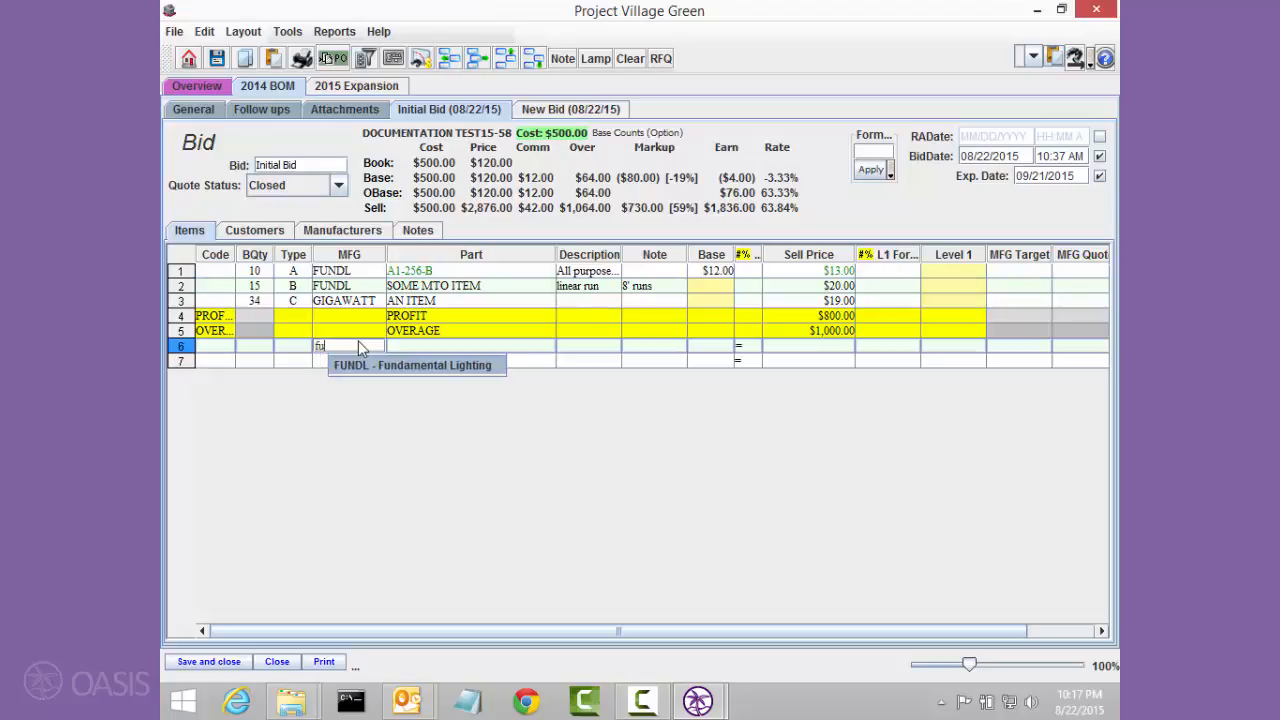
{"action": "key", "text": "Down"}
{"action": "key", "text": "Tab"}
{"action": "type", "text": "a125"}
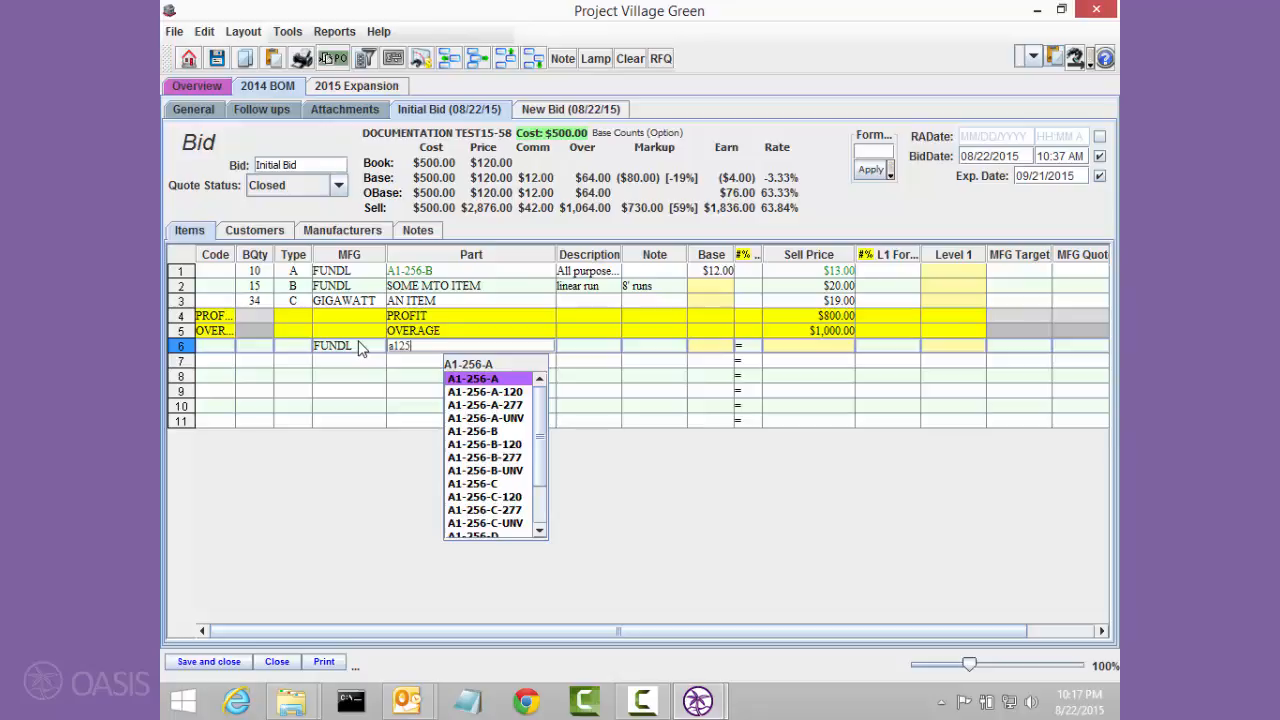
{"action": "key", "text": "Down"}
{"action": "key", "text": "Down"}
{"action": "key", "text": "Down"}
{"action": "key", "text": "Down"}
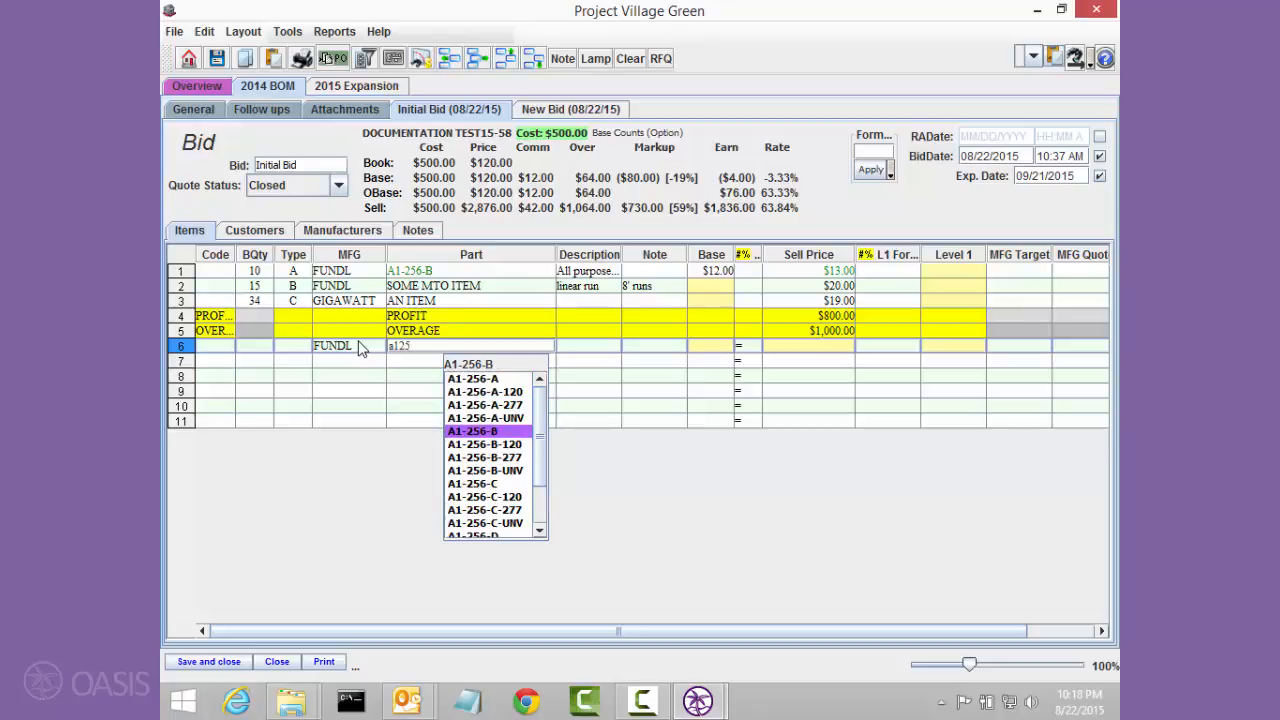
{"action": "key", "text": "Tab"}
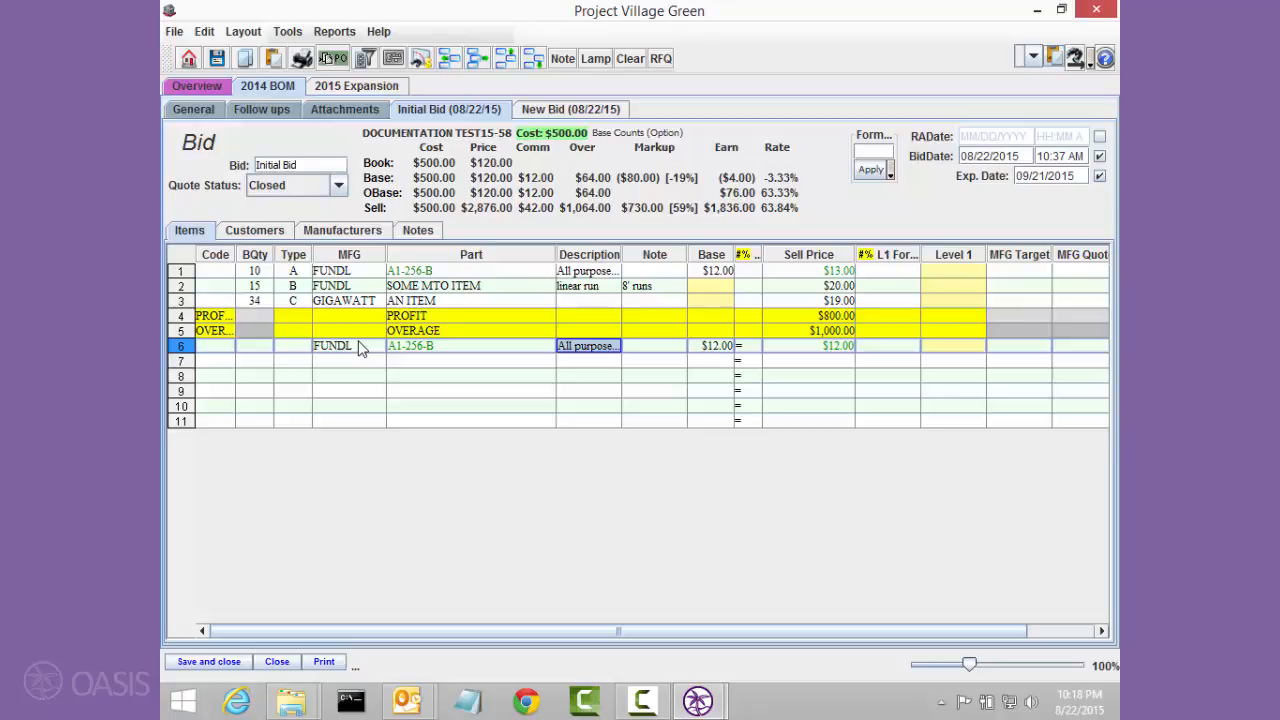
Examine the part, description, base price and sell price cells of the row 6 item.
{"action": "key", "text": "Tab"}
{"action": "key", "text": "Tab"}
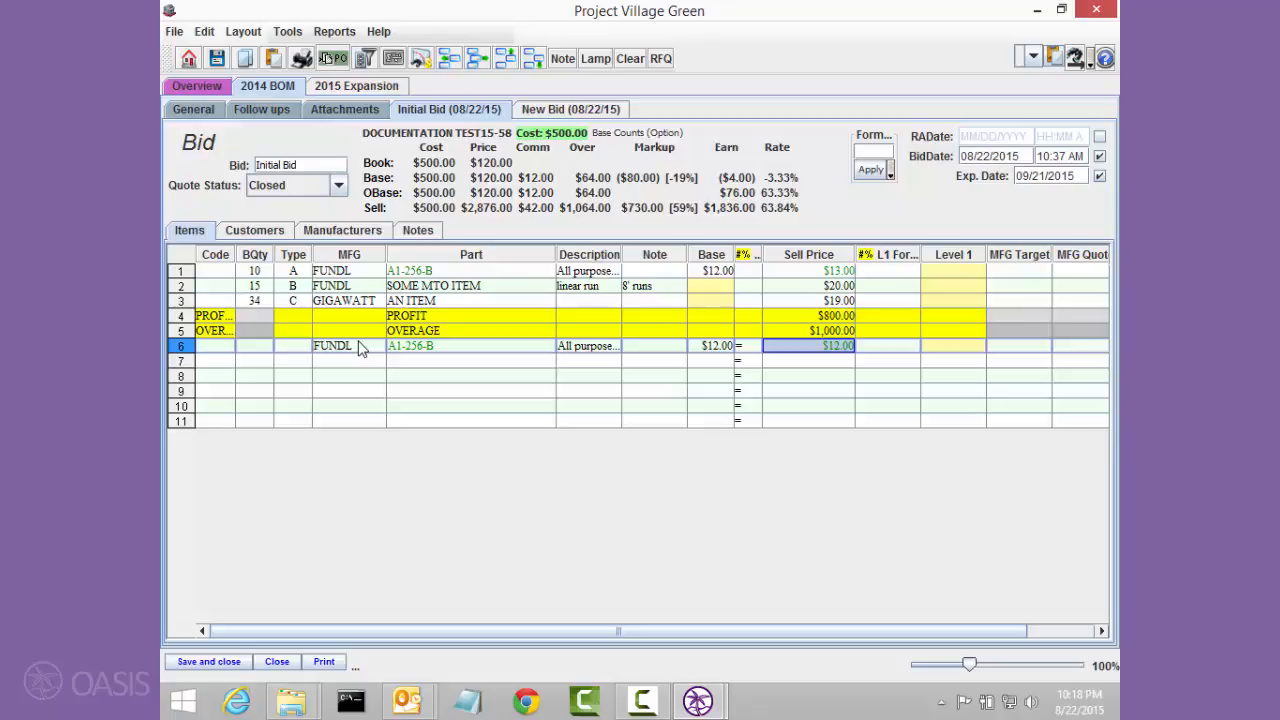
{"action": "key", "text": "Left"}
{"action": "key", "text": "Left"}
{"action": "key", "text": "Left"}
{"action": "key", "text": "Left"}
{"action": "key", "text": "Left"}
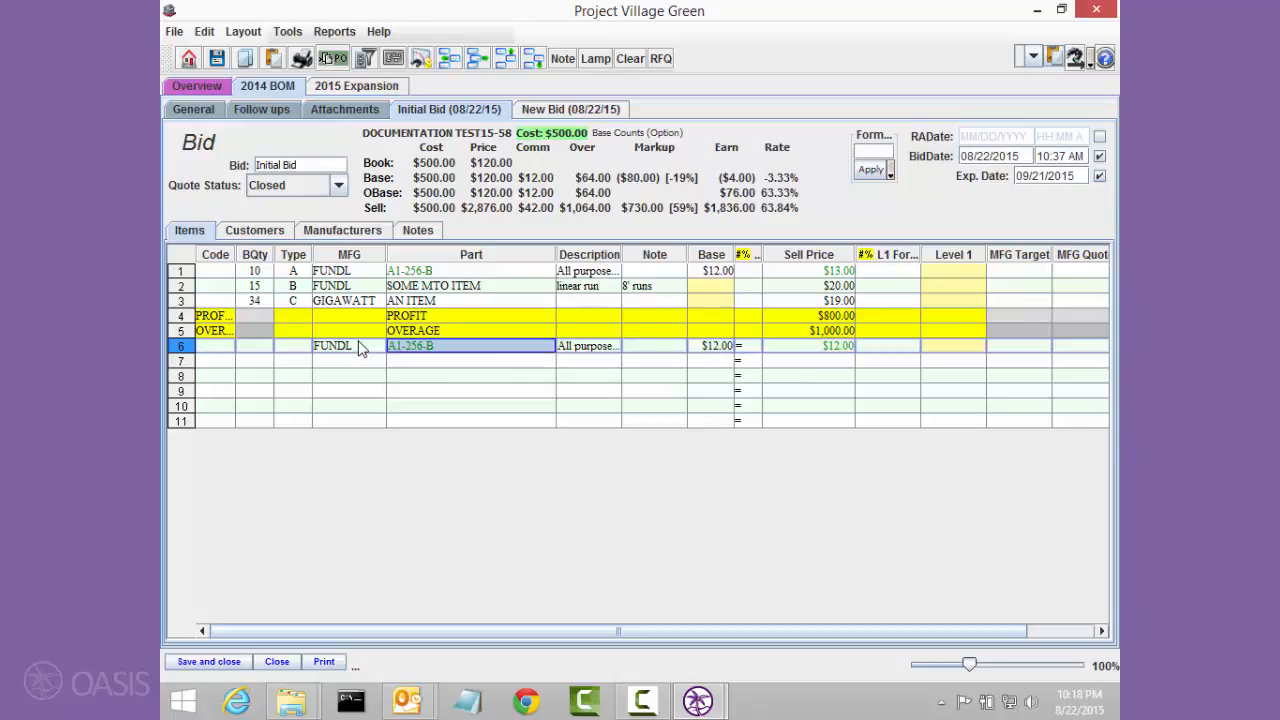
{"action": "key", "text": "Right"}
{"action": "key", "text": "Right"}
{"action": "key", "text": "Right"}
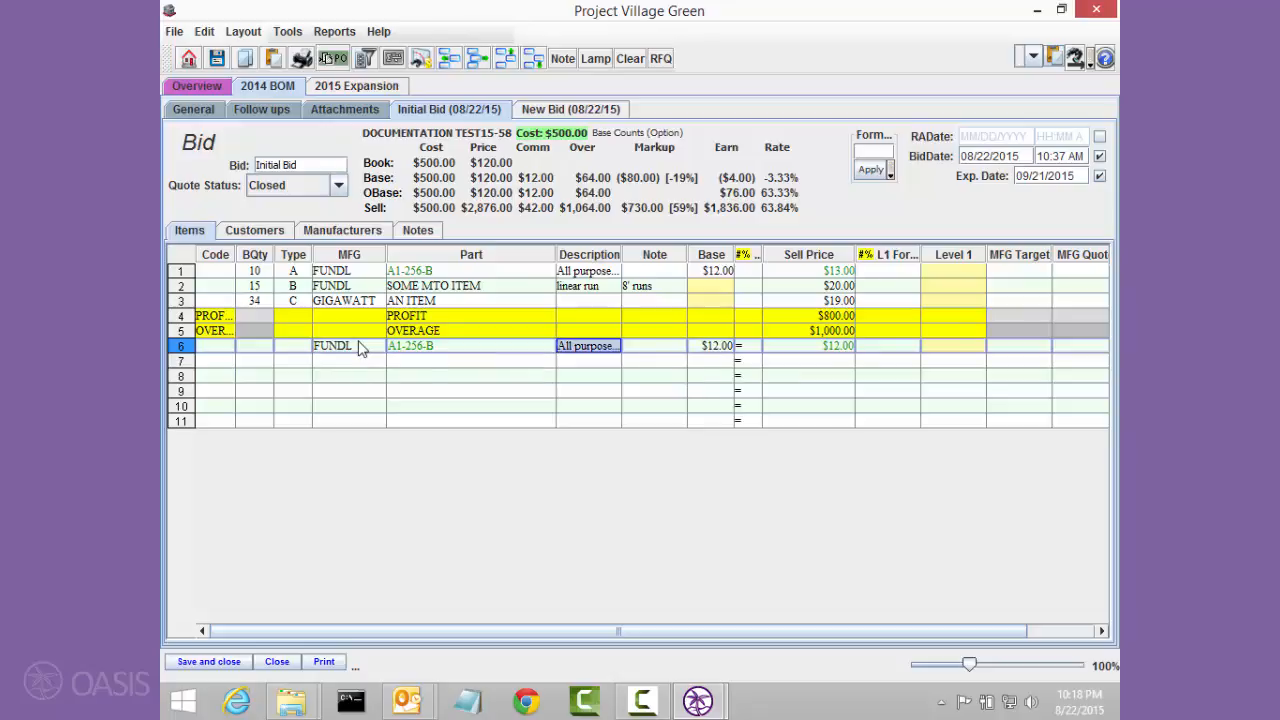
{"action": "key", "text": "Right"}
{"action": "key", "text": "Right"}
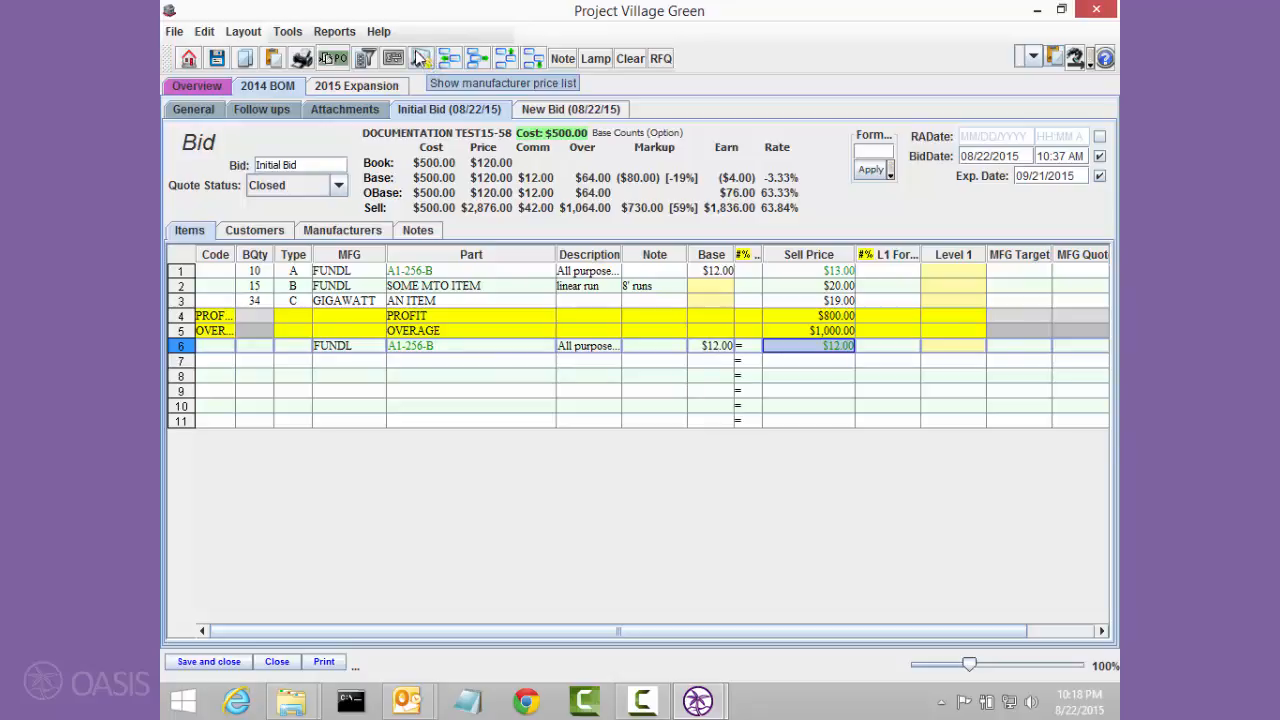
Use Price Lookup to replace the row 6 part with A1-256-B-UNV.
{"action": "left_click", "coordinate": [289, 33]}
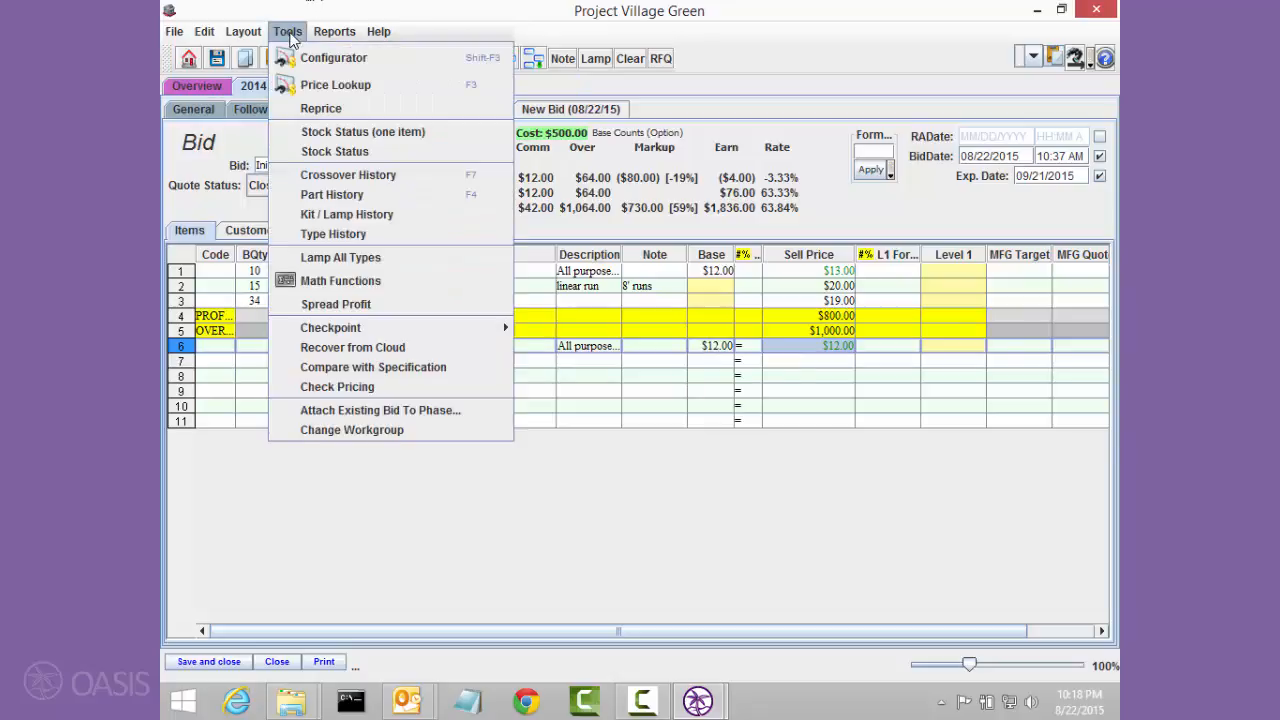
{"action": "left_click", "coordinate": [307, 88]}
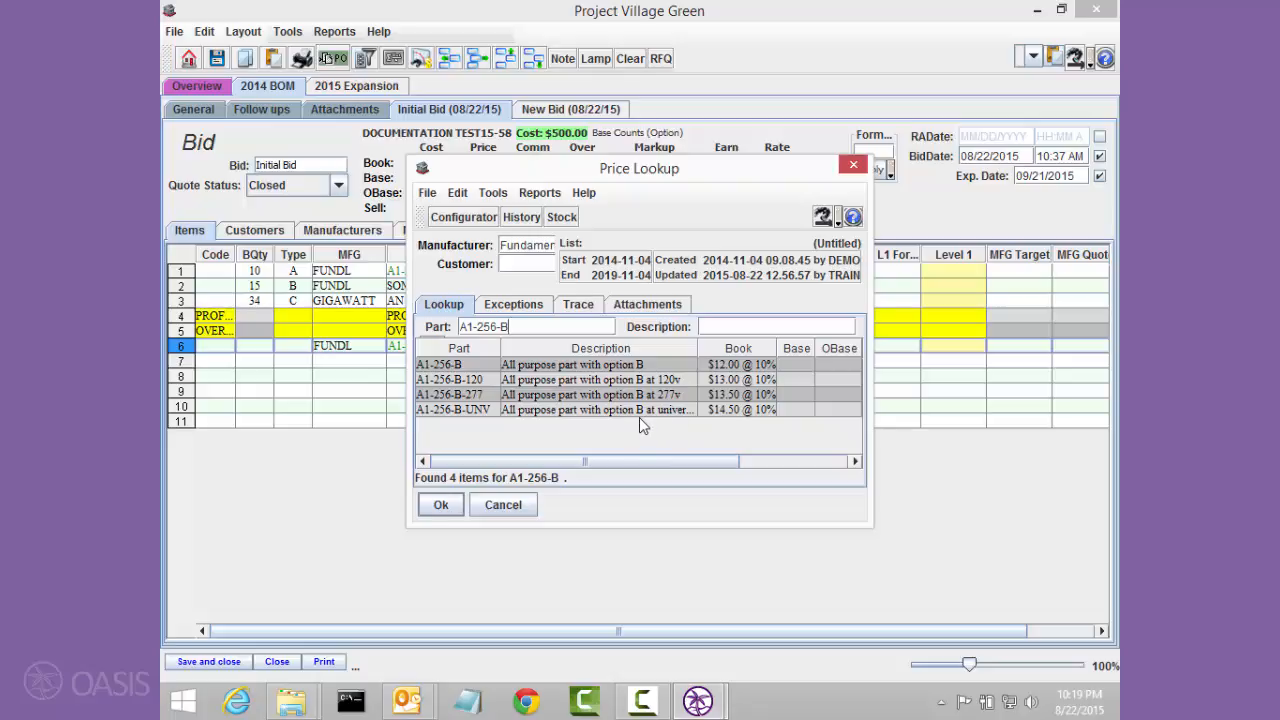
{"action": "double_click", "coordinate": [475, 407]}
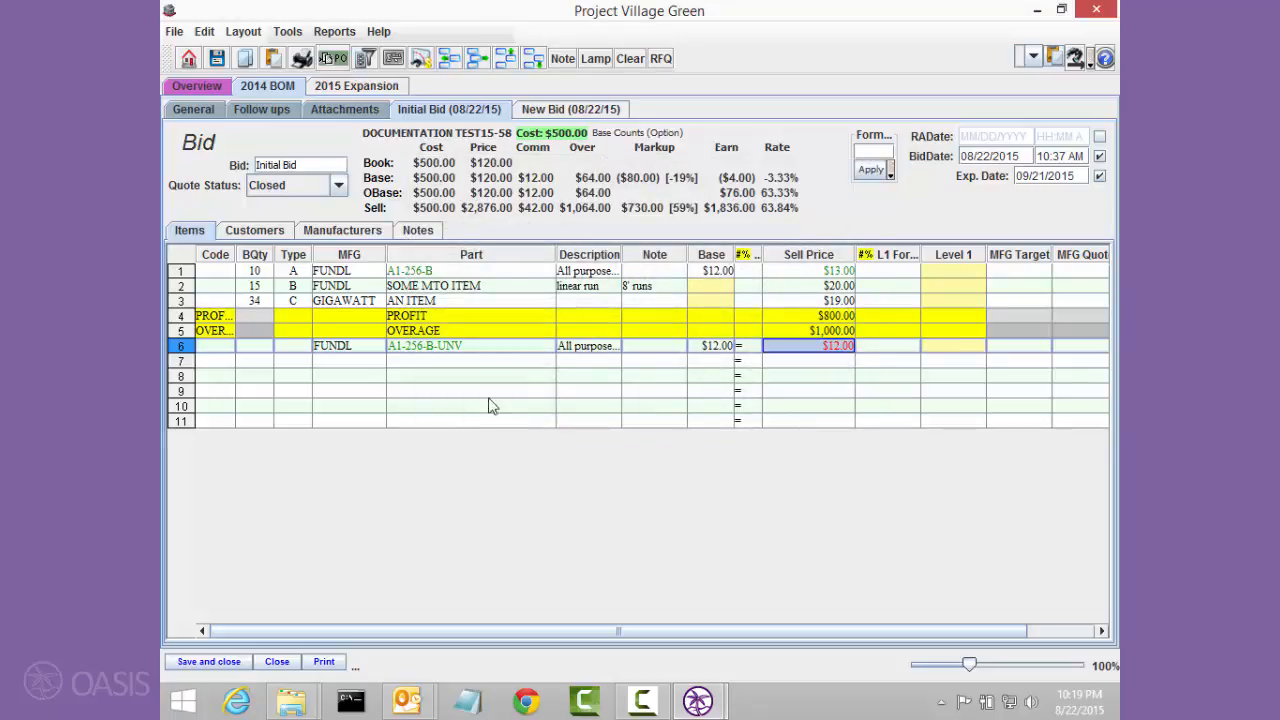
Look up the manufacturer price for the row 6 part and apply its $14.50 book price as the sell price.
{"action": "left_click", "coordinate": [468, 346]}
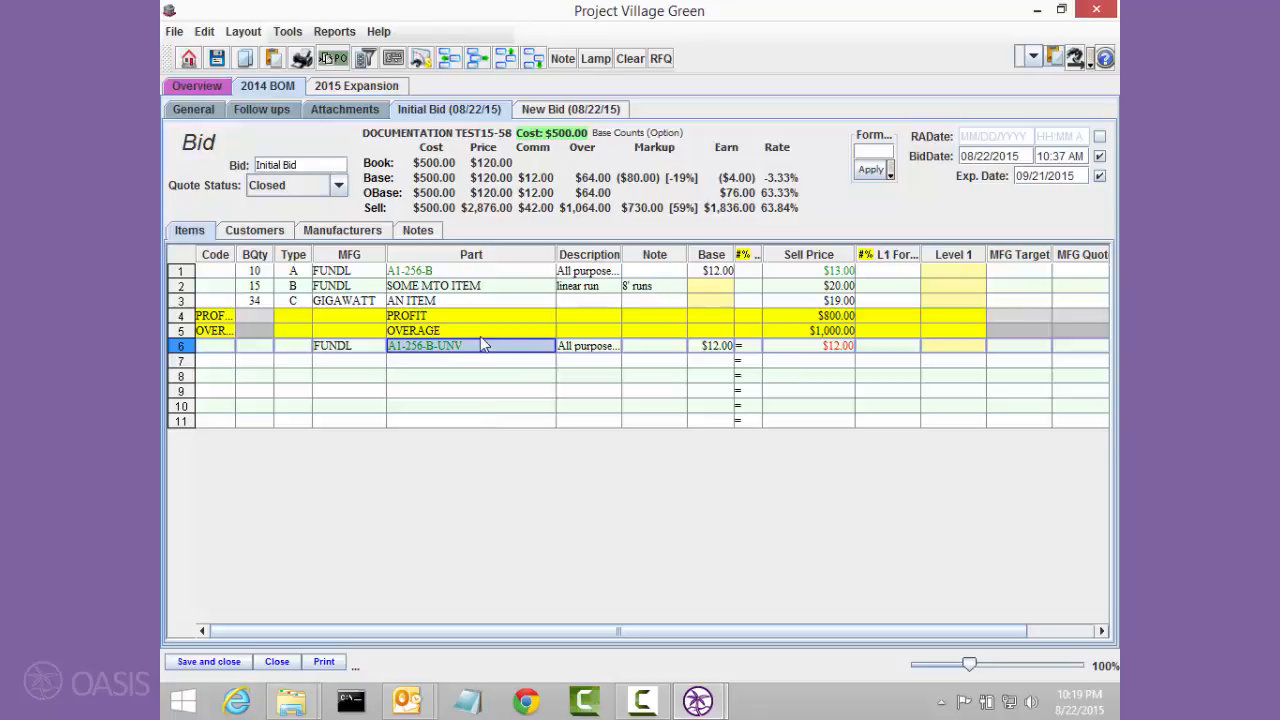
{"action": "left_click", "coordinate": [846, 346]}
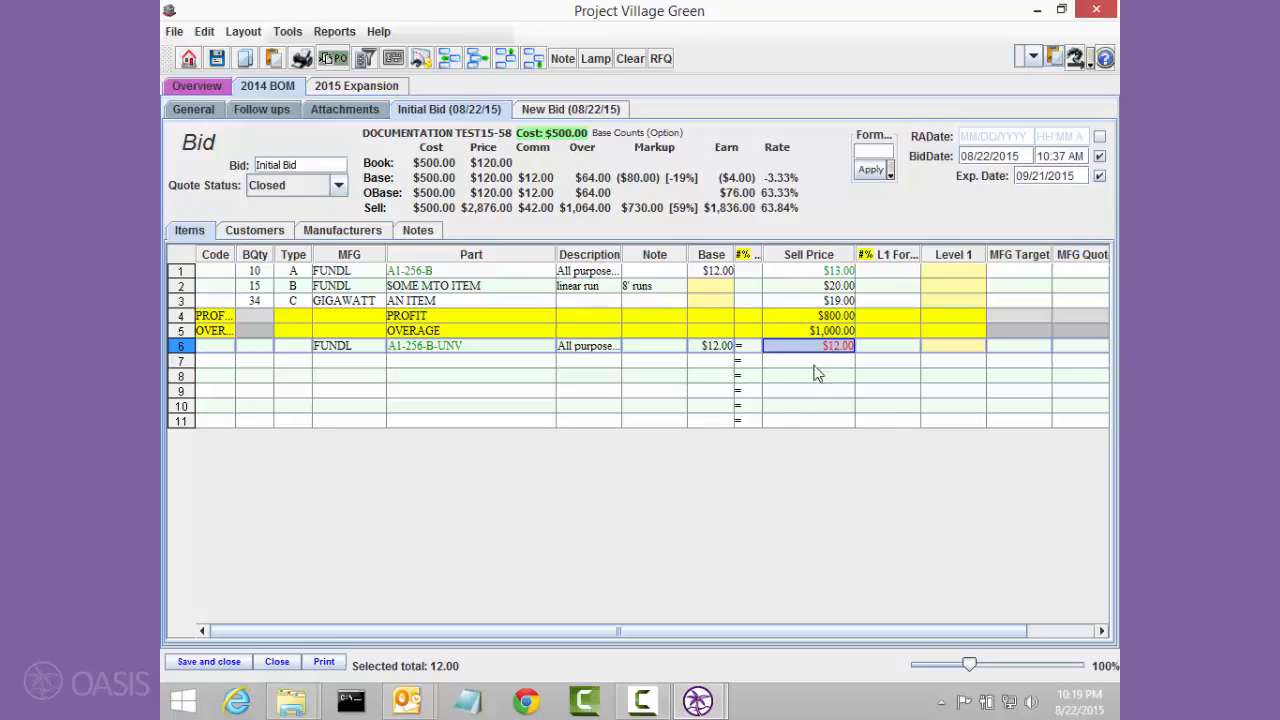
{"action": "left_click", "coordinate": [430, 55]}
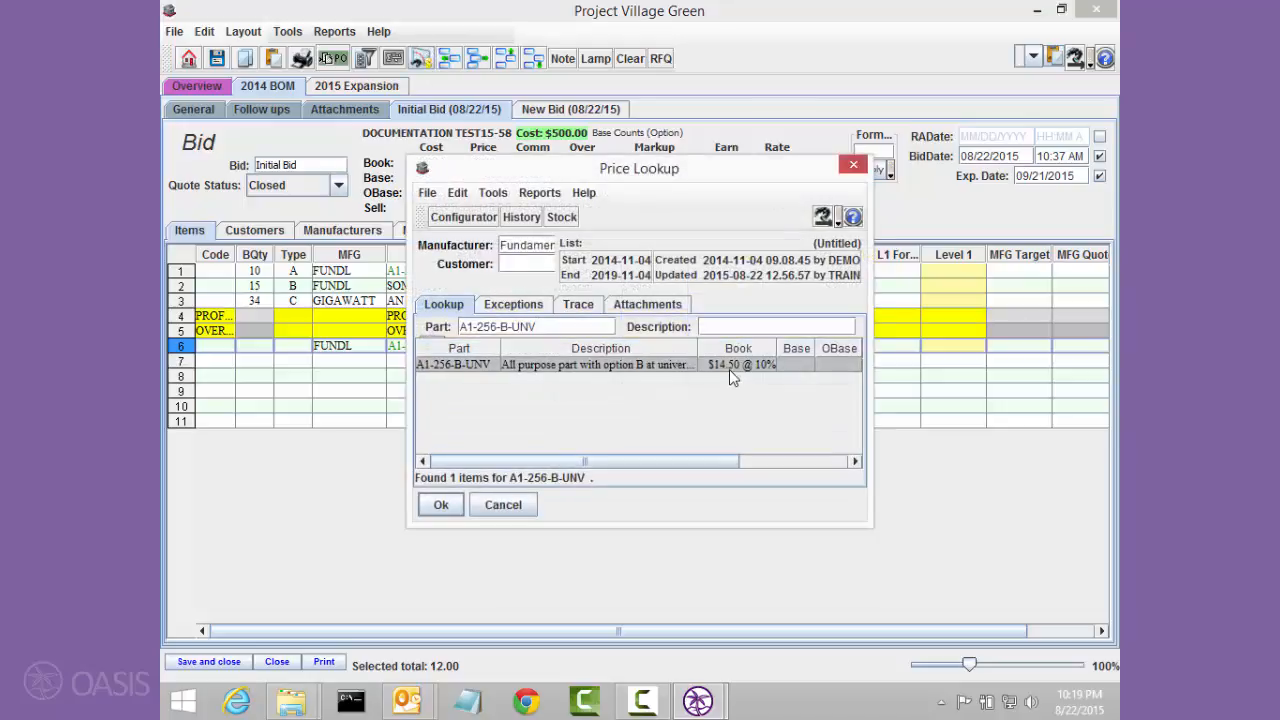
{"action": "double_click", "coordinate": [729, 366]}
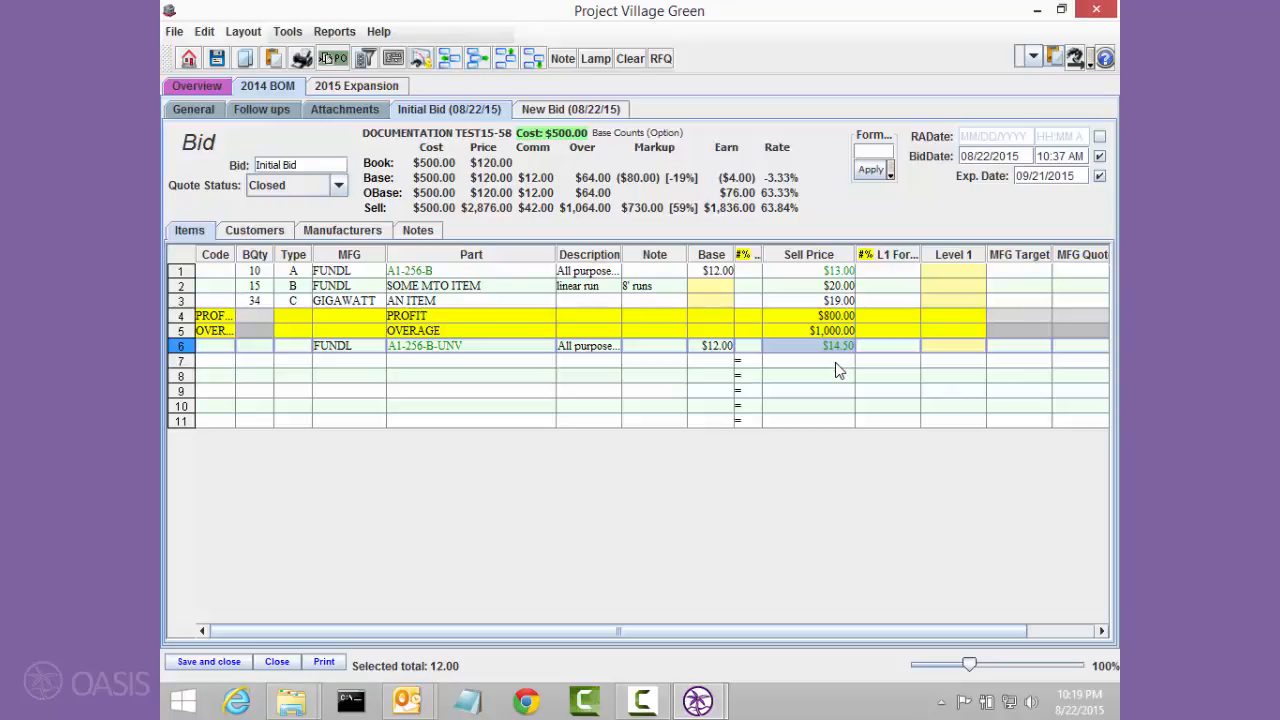
Check the row 6 part's price history from quotes with an approximate search for A1-256-*, and close the history.
{"action": "left_click", "coordinate": [432, 365]}
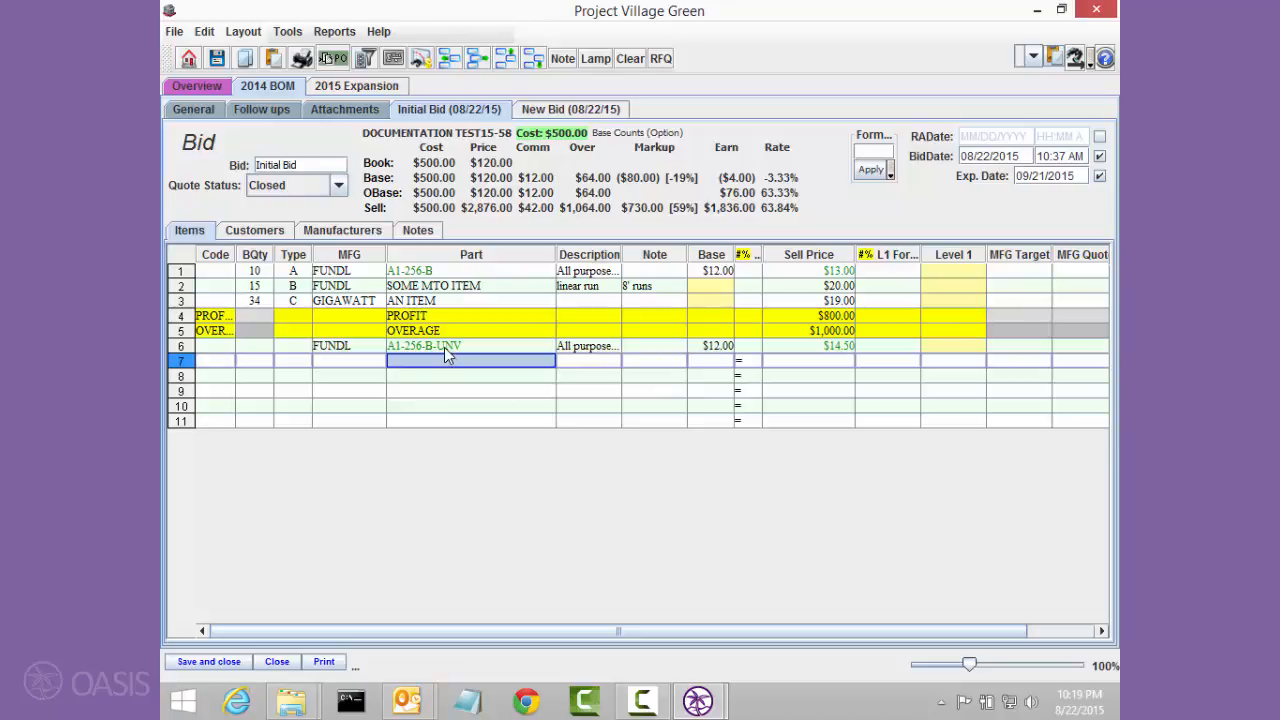
{"action": "left_click", "coordinate": [444, 347]}
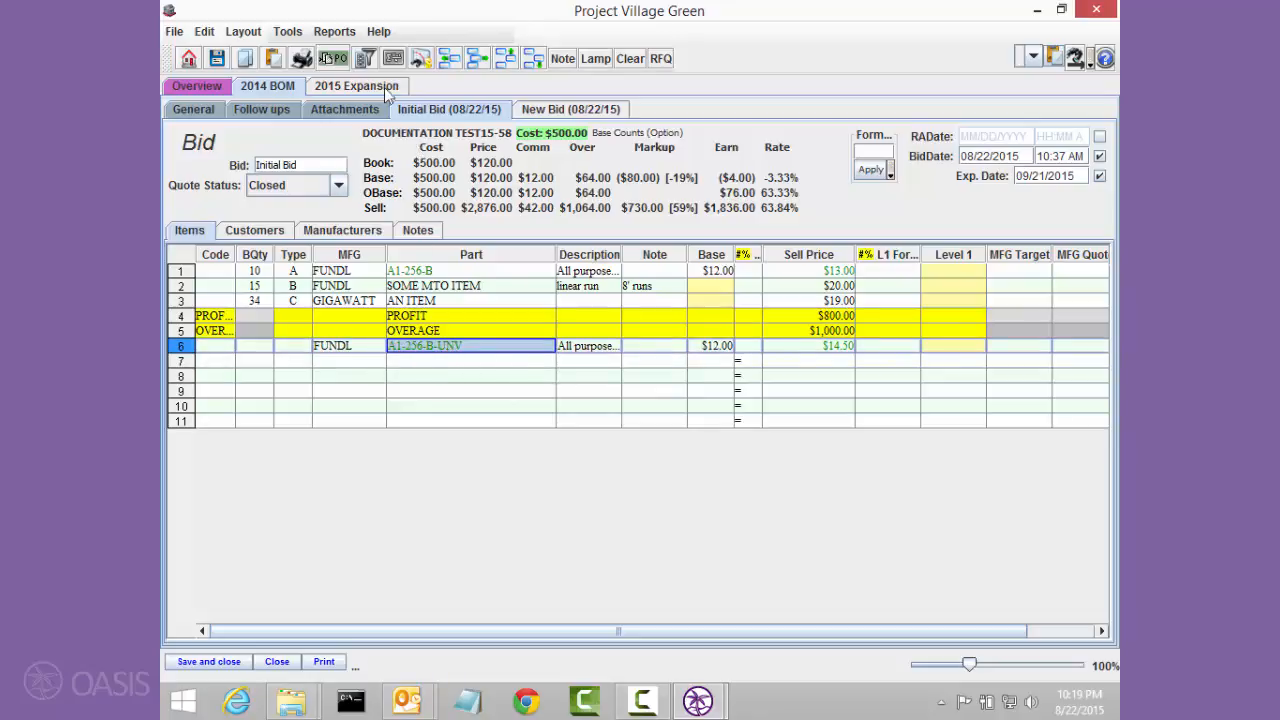
{"action": "left_click", "coordinate": [287, 32]}
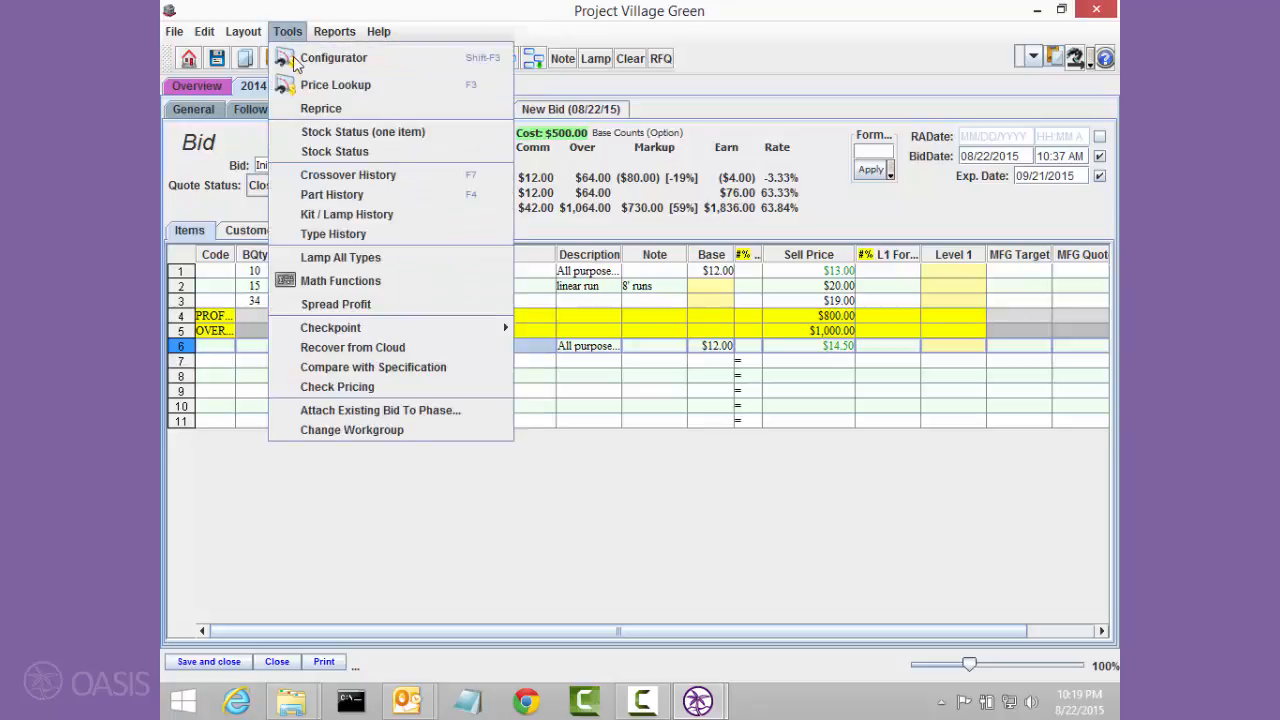
{"action": "left_click", "coordinate": [343, 201]}
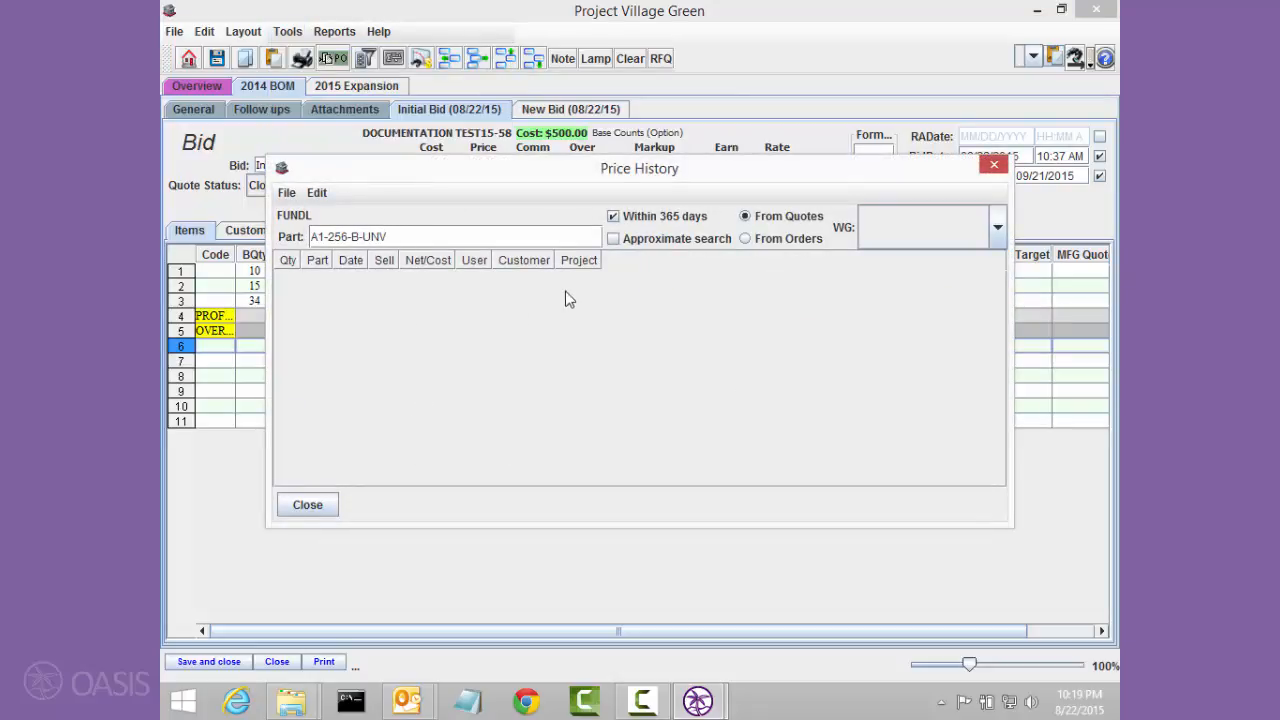
{"action": "key", "text": "BackSpace"}
{"action": "key", "text": "BackSpace"}
{"action": "key", "text": "BackSpace"}
{"action": "key", "text": "BackSpace"}
{"action": "key", "text": "BackSpace"}
{"action": "type", "text": "*"}
{"action": "left_click", "coordinate": [655, 241]}
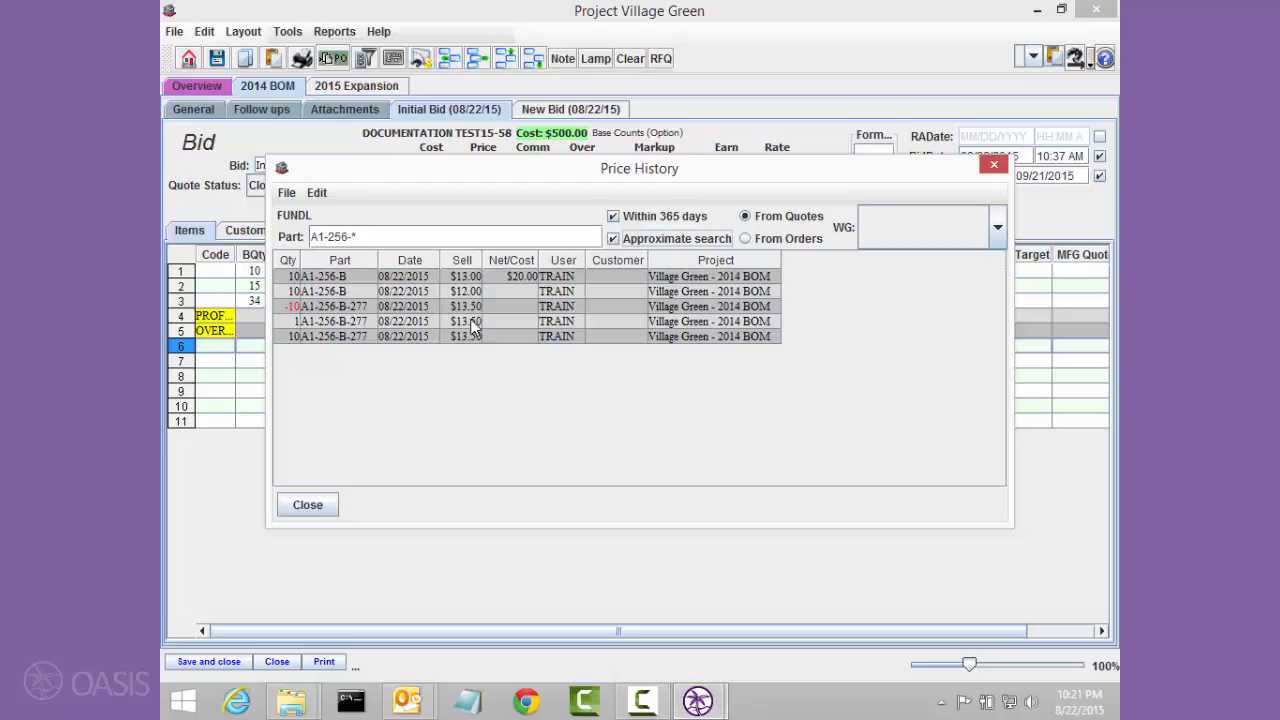
{"action": "left_click", "coordinate": [328, 513]}
Set the row 6 sell price to 13.50 and return to that row's part cell.
{"action": "left_click", "coordinate": [818, 348]}
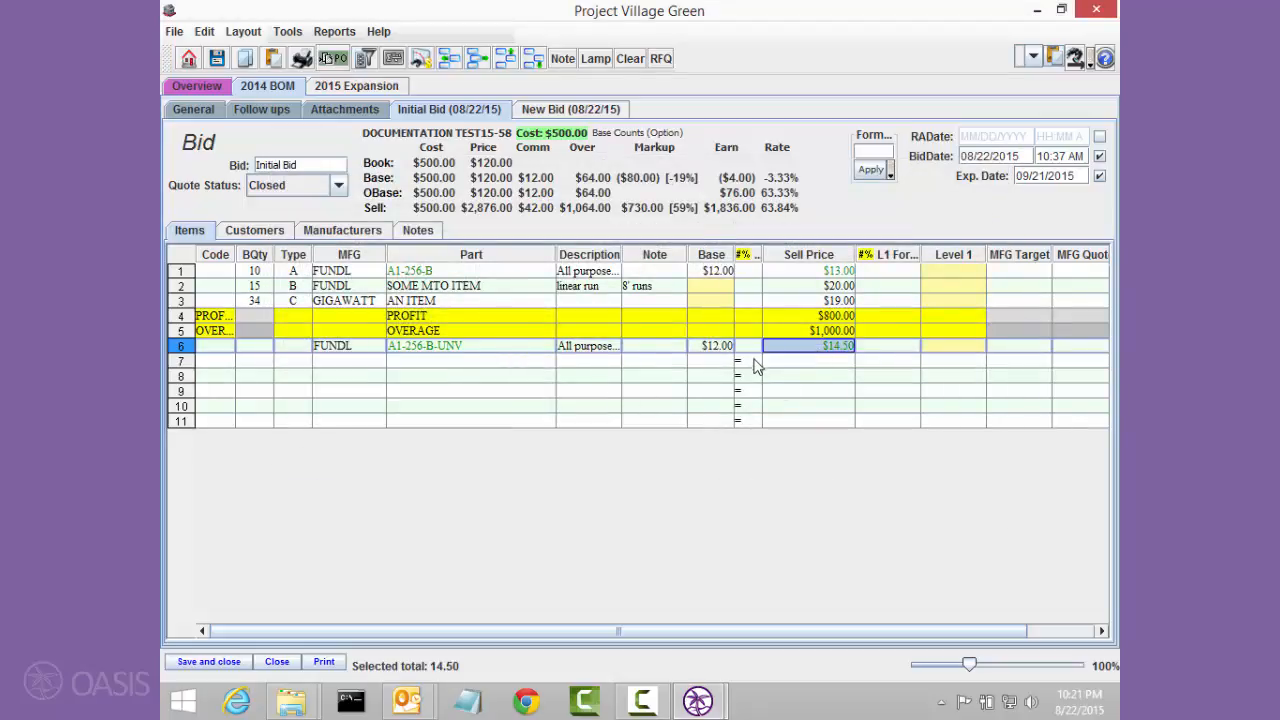
{"action": "type", "text": "13."}
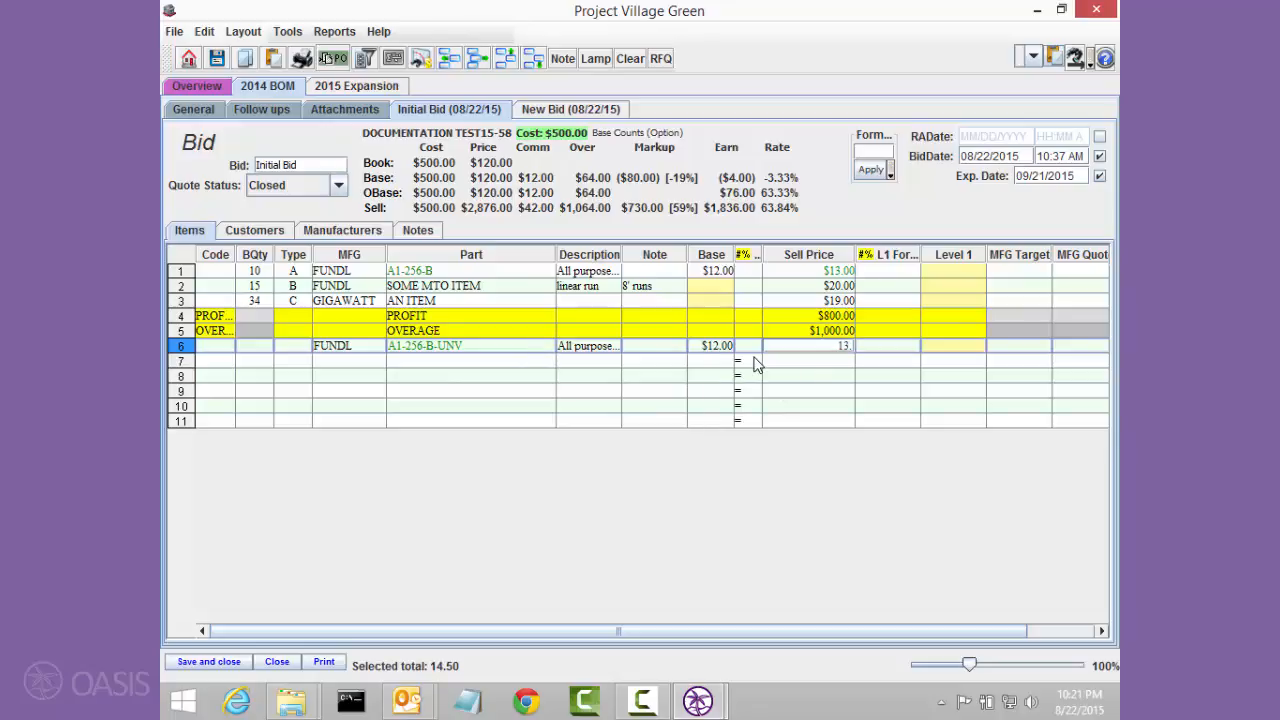
{"action": "type", "text": "50"}
{"action": "key", "text": "Tab"}
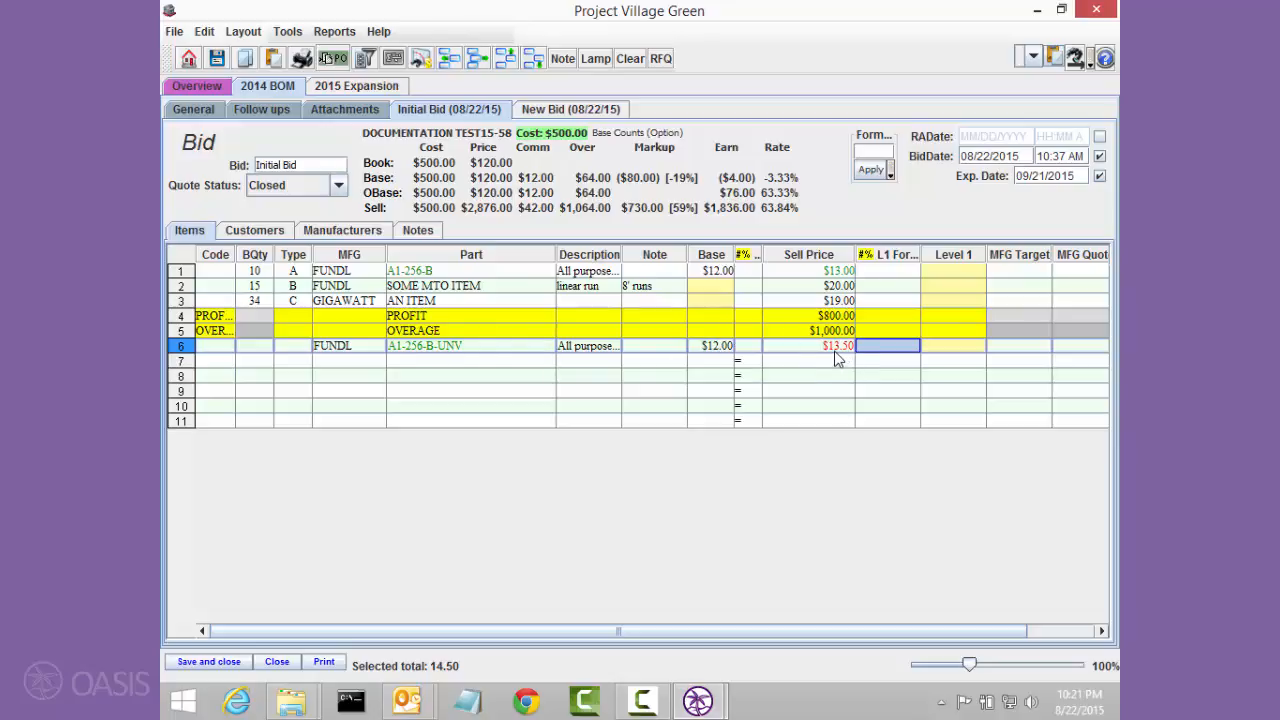
{"action": "mouse_move", "coordinate": [837, 358]}
{"action": "key", "text": "shift+Tab"}
{"action": "key", "text": "shift+Tab"}
{"action": "key", "text": "shift+Tab"}
{"action": "key", "text": "shift+Tab"}
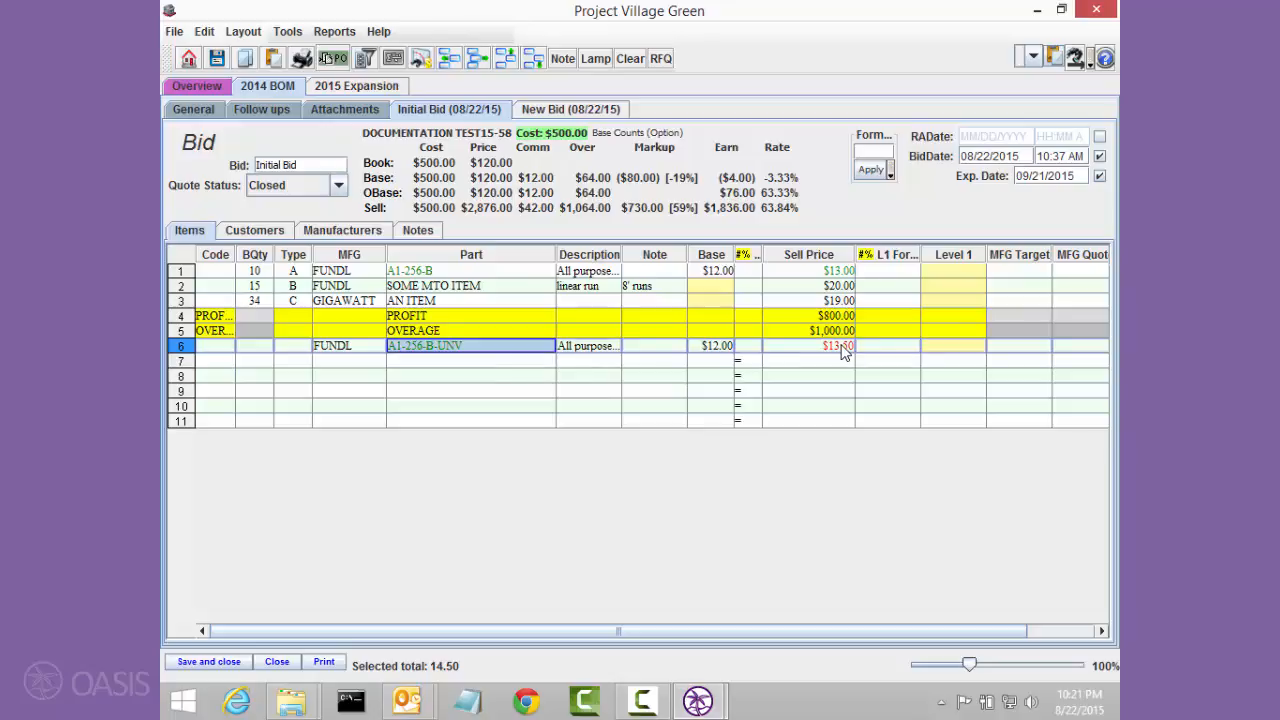